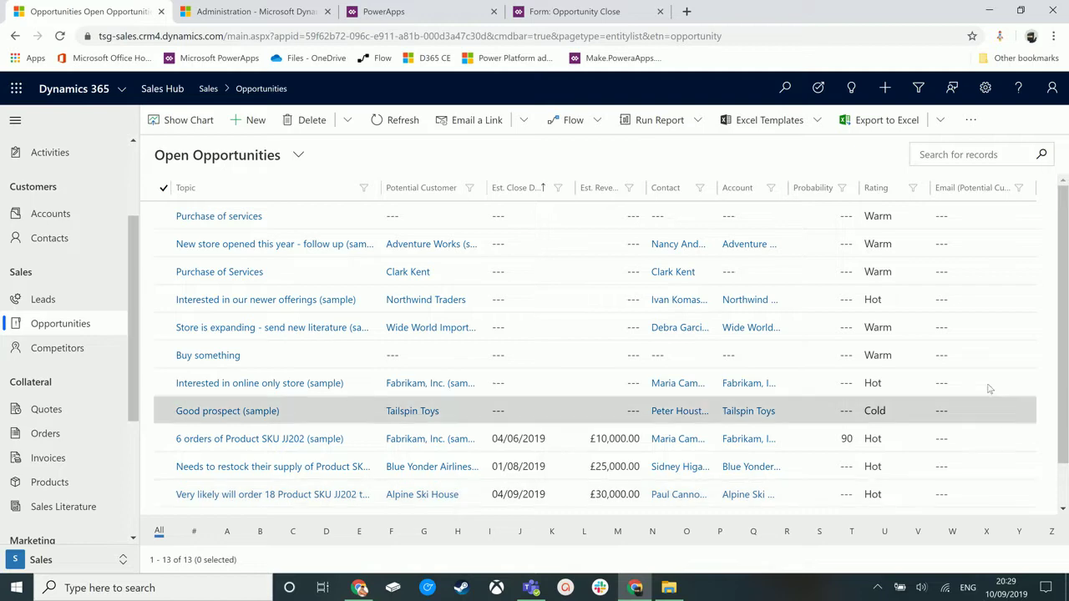
Confirm 'Enable custom fields on closing form' is Yes in System Settings' Sales tab and save
left_click(289, 13)
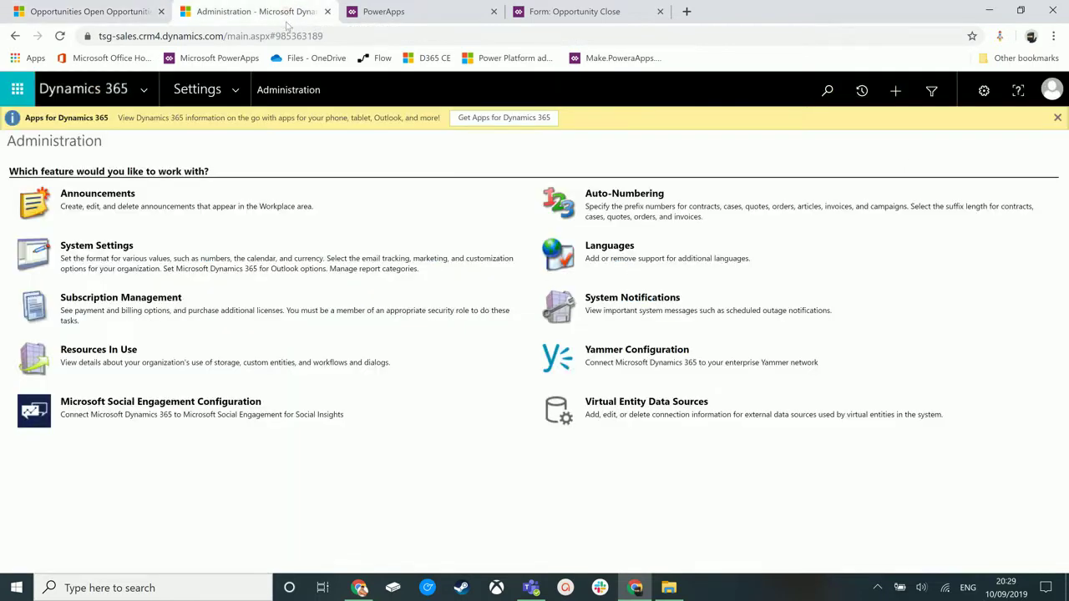
left_click(96, 246)
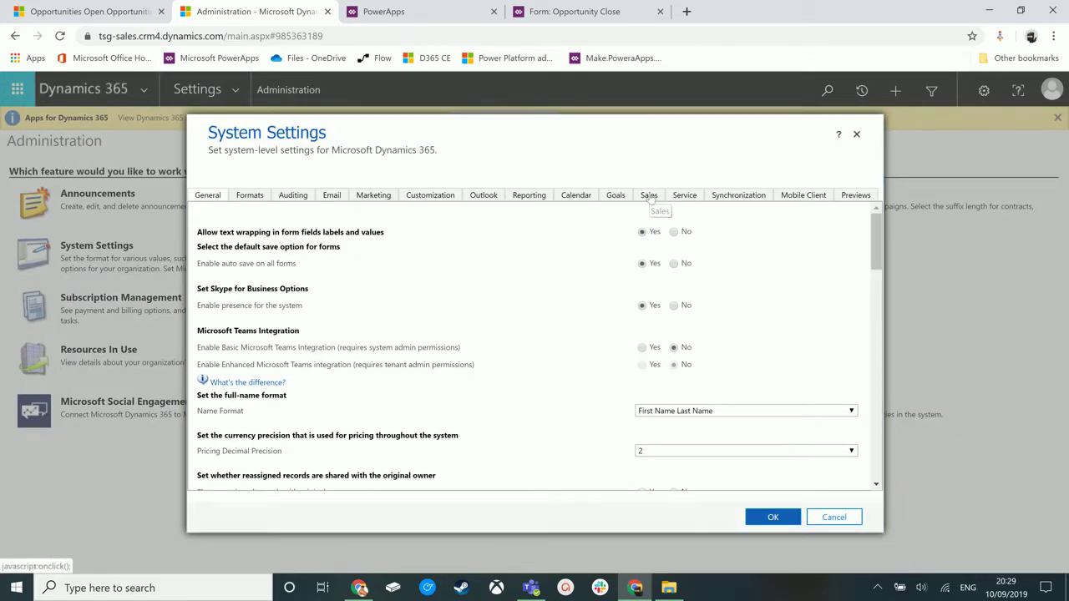
left_click(650, 197)
scroll(432, 318, "down", 1)
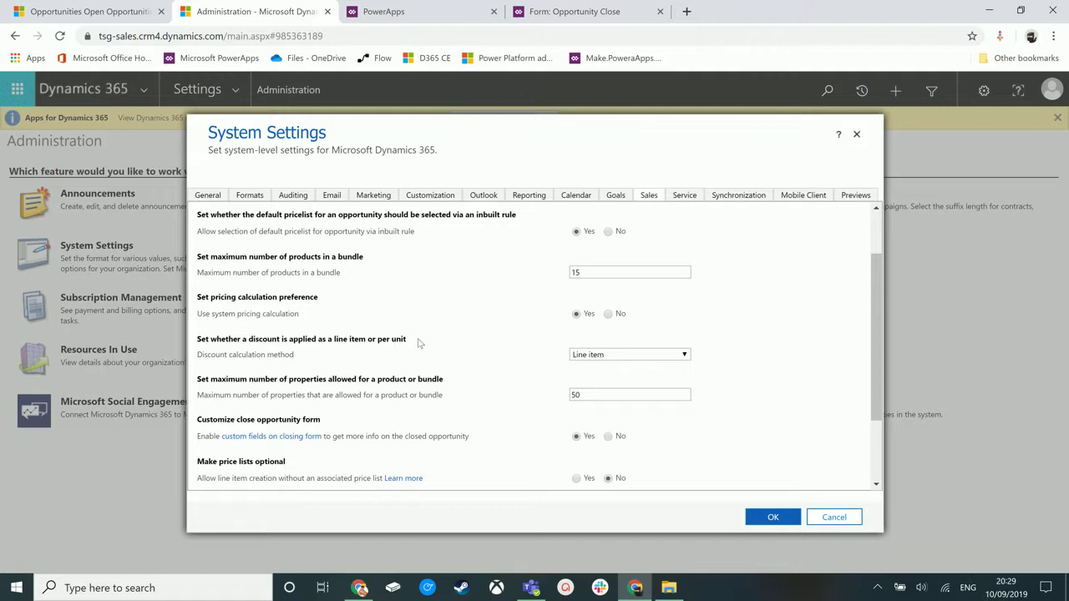
scroll(218, 425, "down", 1)
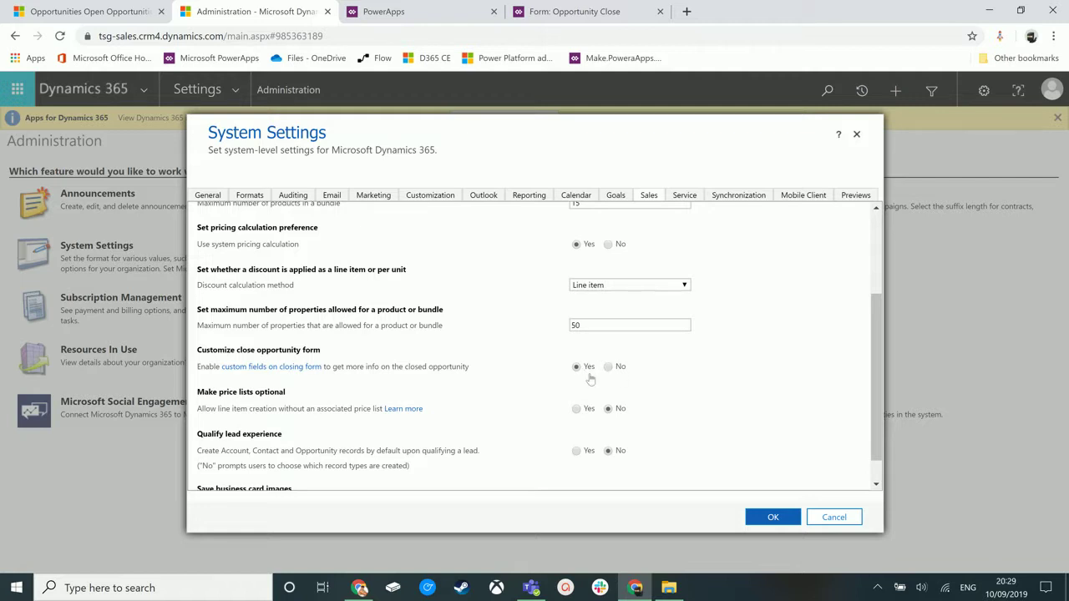
left_click(784, 516)
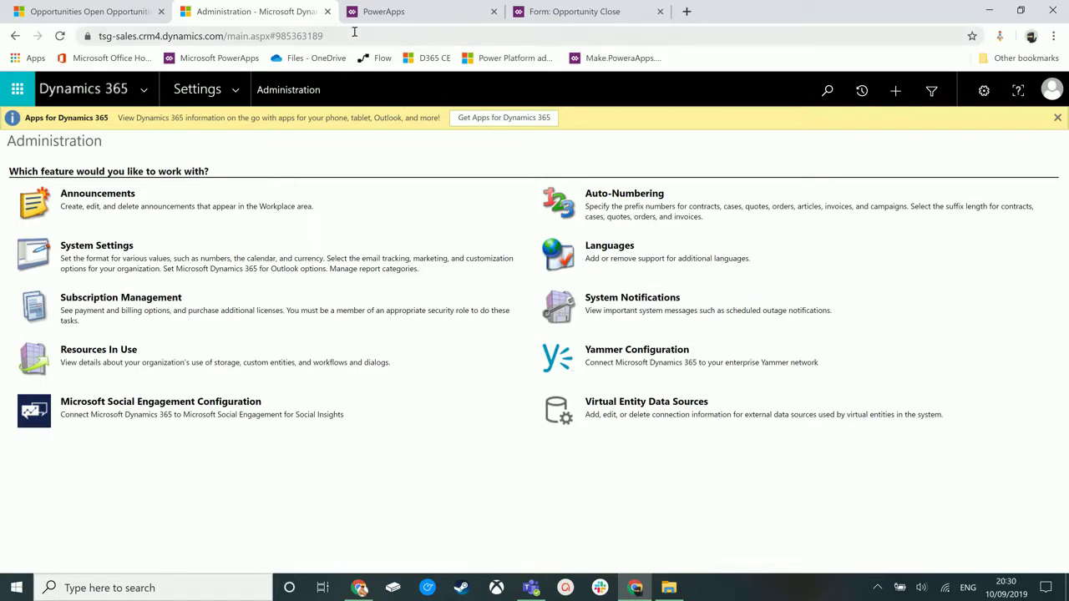
Show the Opportunity Close entity's forms list in the PowerApps tab
left_click(385, 11)
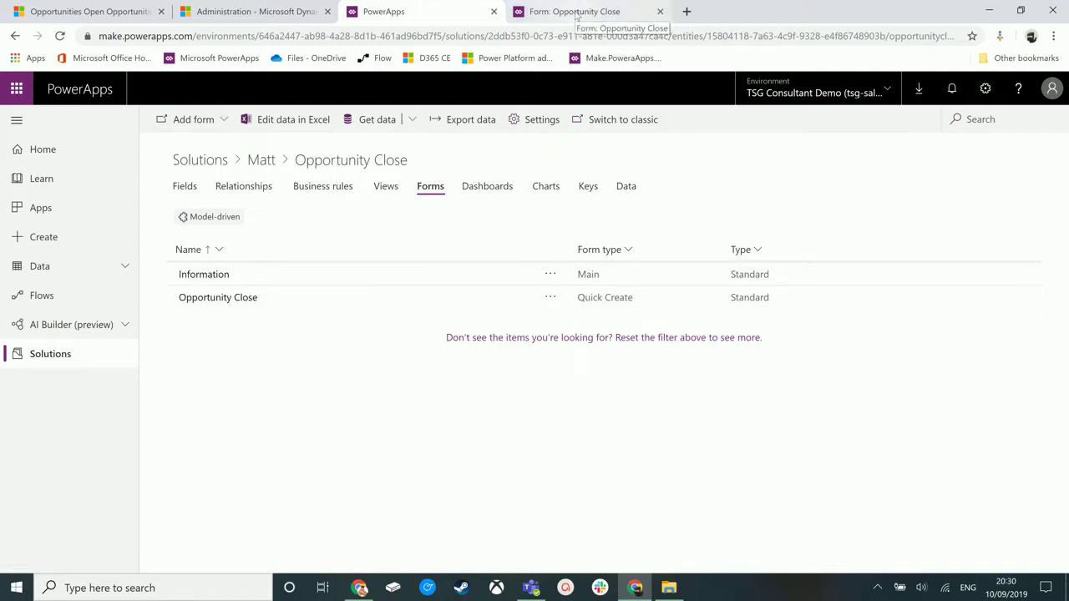
Bring up the Opportunity Close quick create form in the classic form editor
left_click(576, 12)
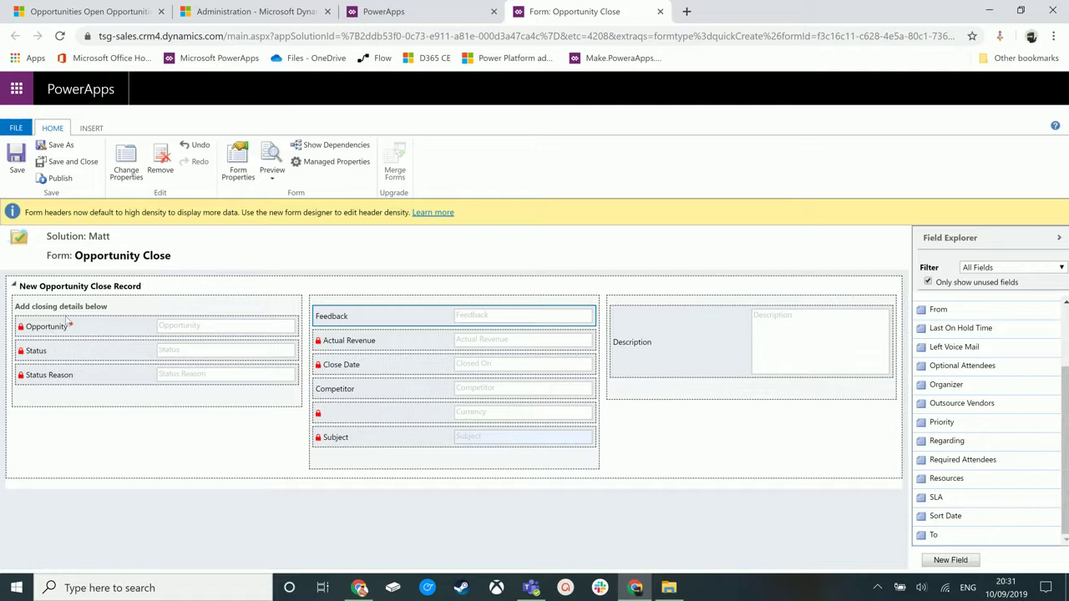
double_click(397, 322)
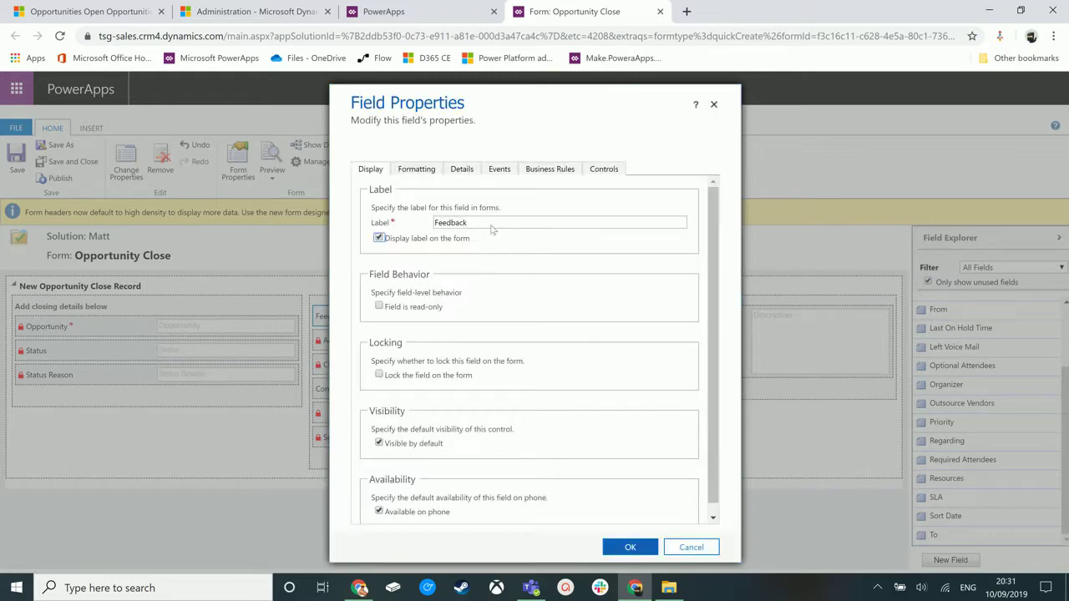
left_click(457, 171)
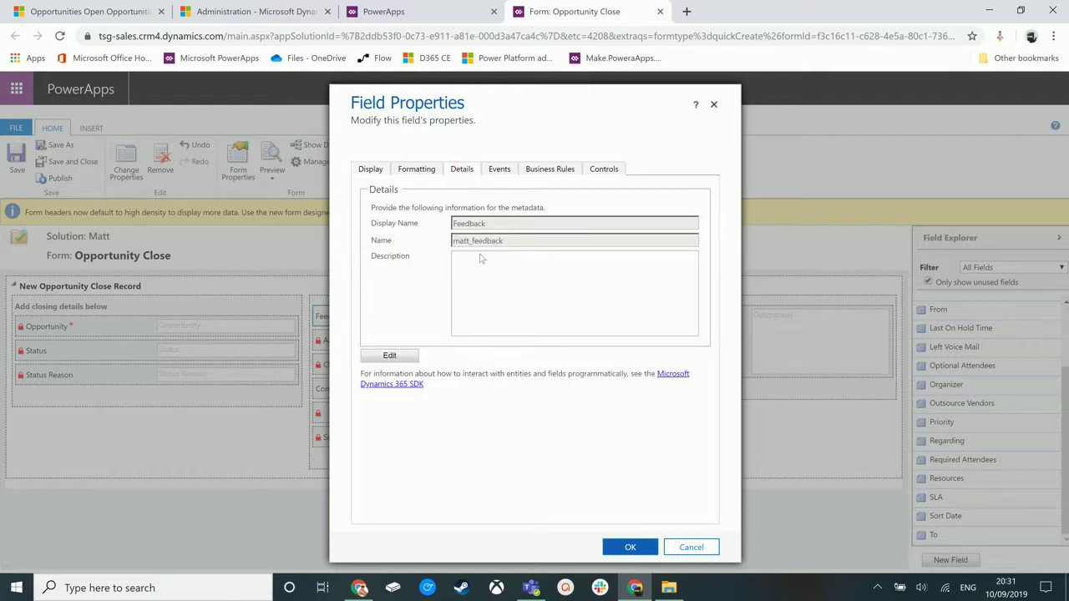
left_click(374, 170)
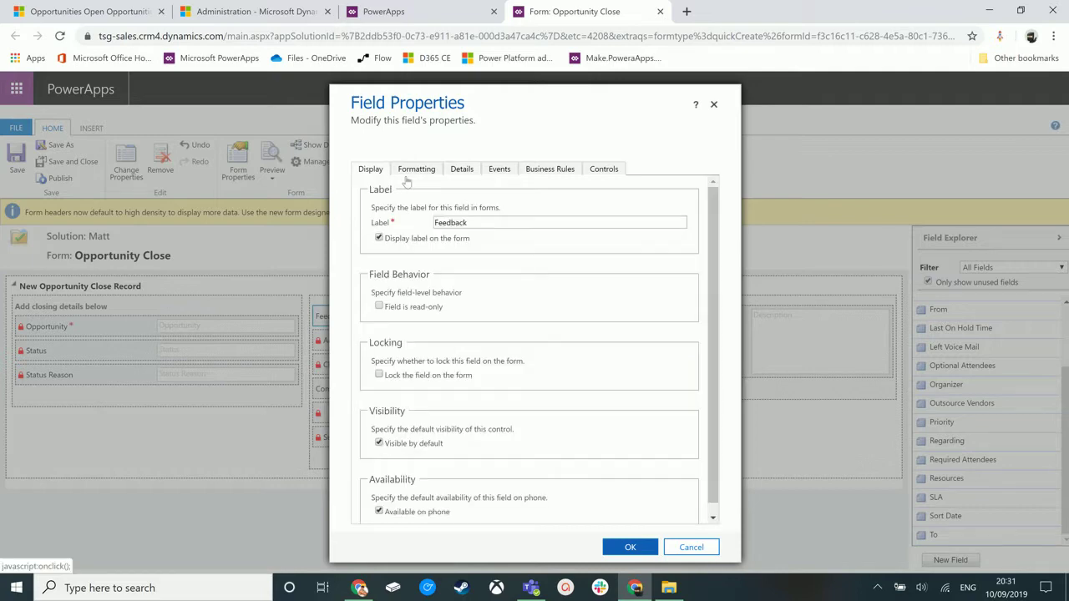
left_click(628, 546)
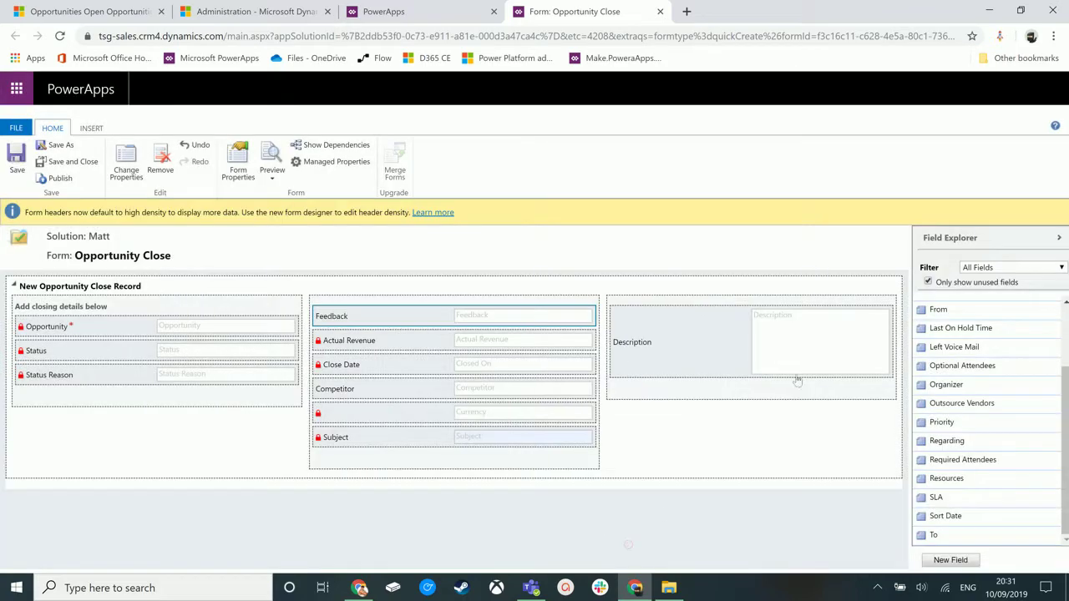
scroll(954, 317, "up", 1)
scroll(955, 318, "up", 2)
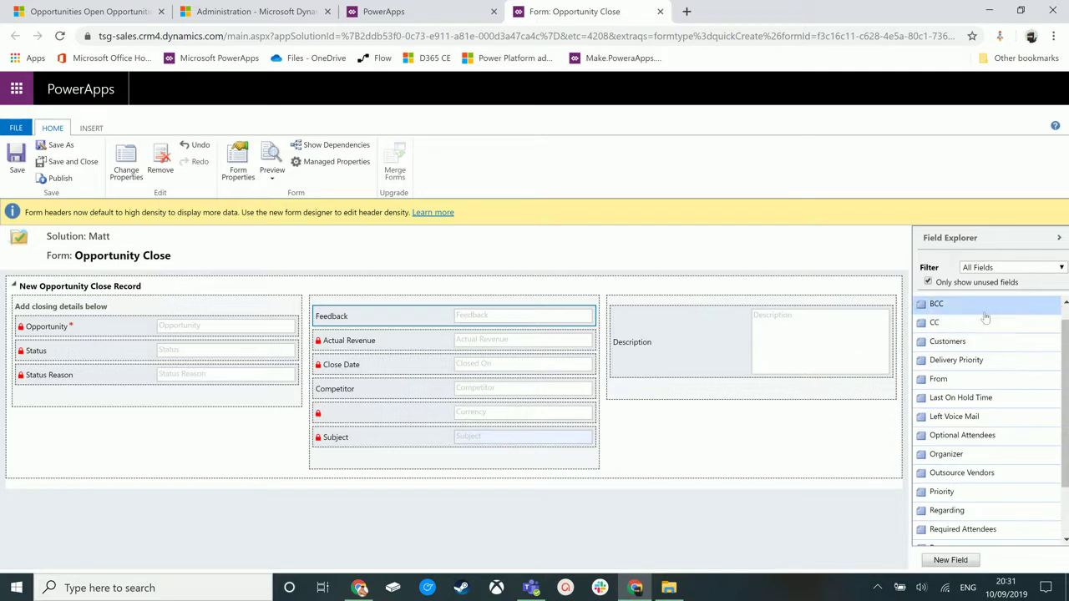
scroll(988, 441, "down", 3)
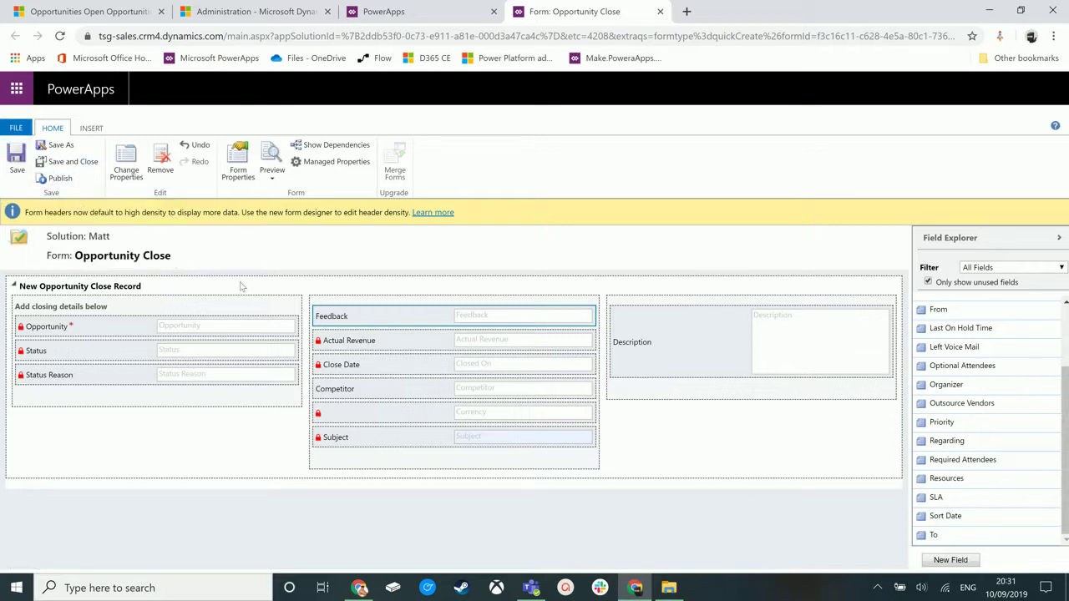
Open the 'New store opened this year - follow up' opportunity from Open Opportunities
left_click(90, 14)
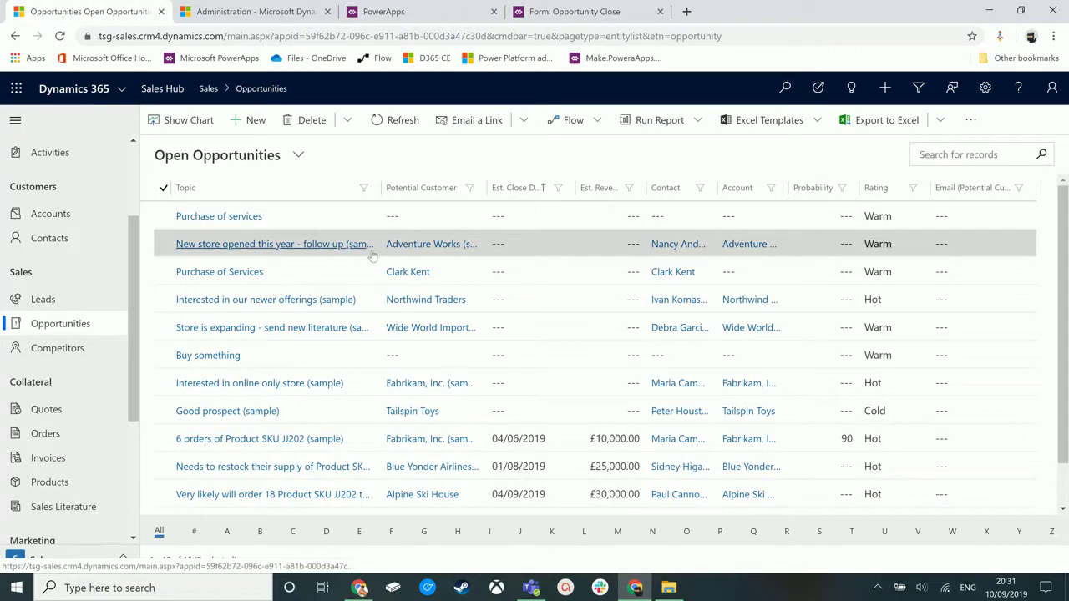
left_click(366, 247)
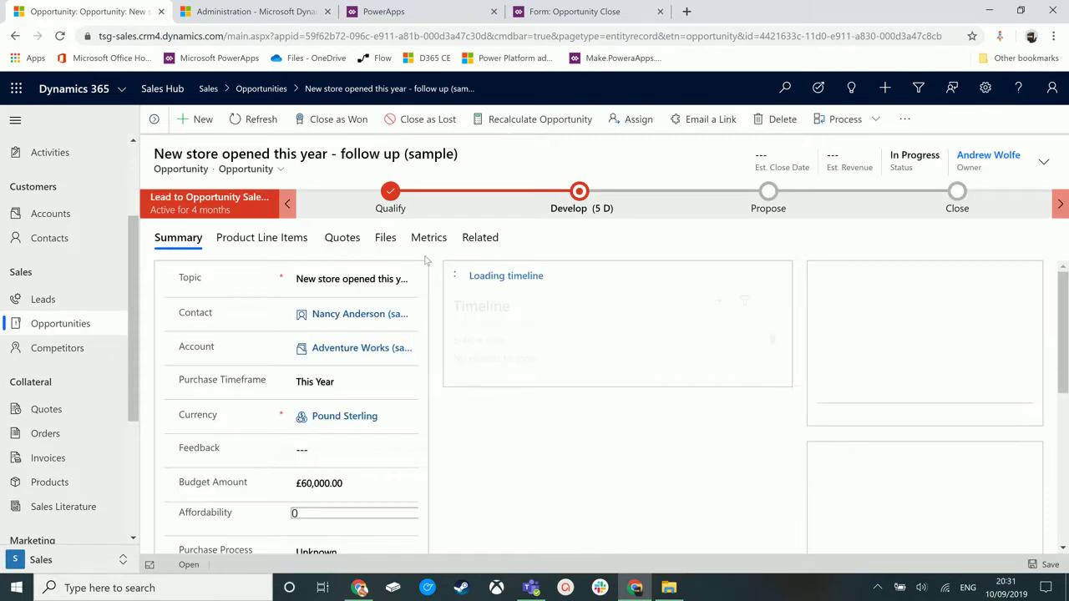
Close the opportunity as Won and rate Feedback five stars in the Quick Create panel
left_click(337, 122)
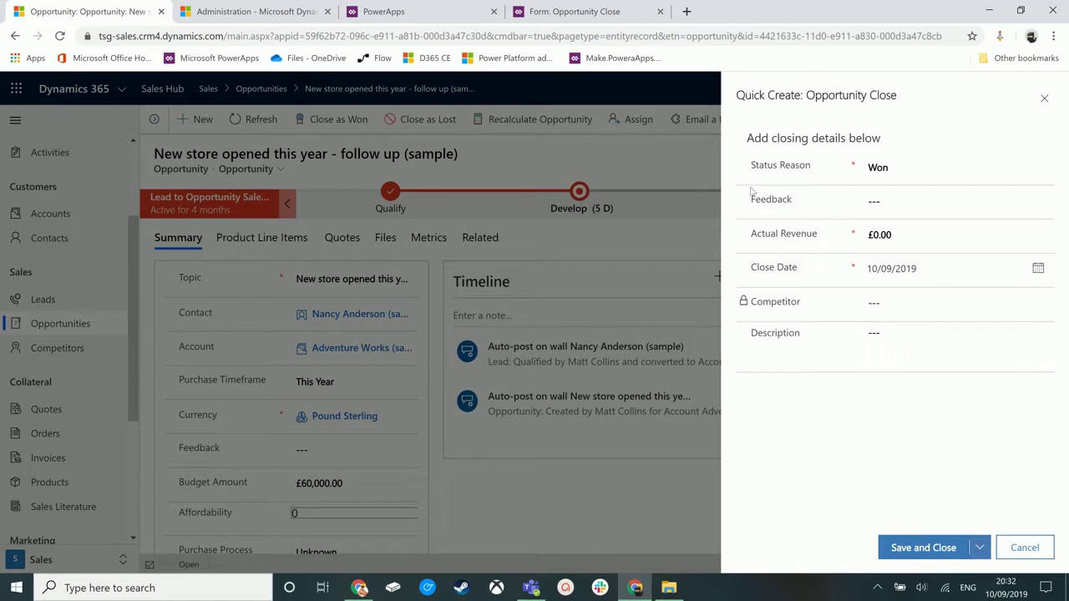
mouse_move(957, 201)
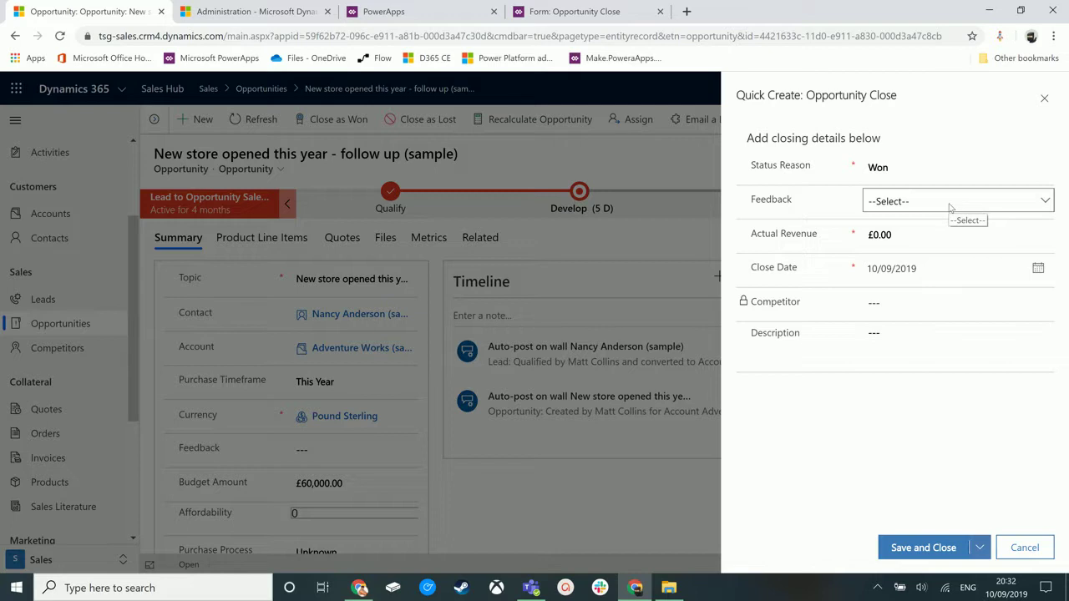
left_click(938, 206)
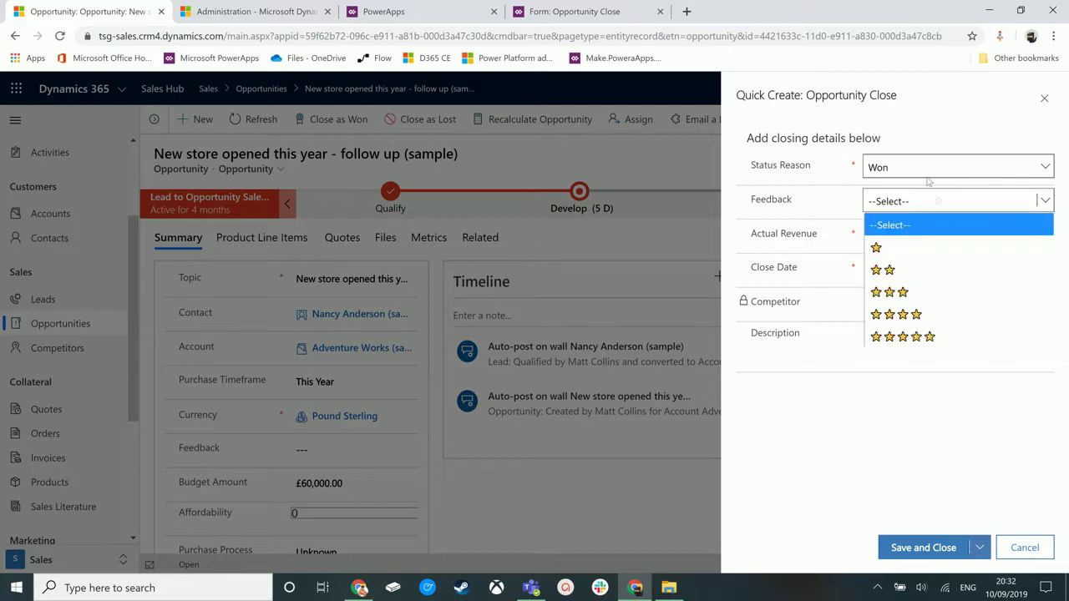
left_click(969, 337)
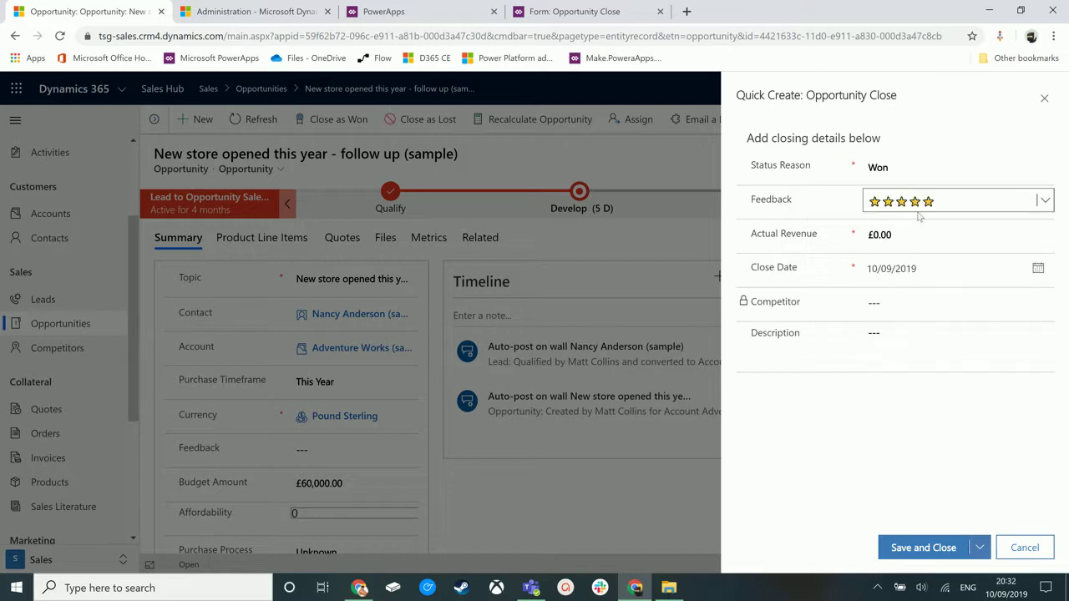